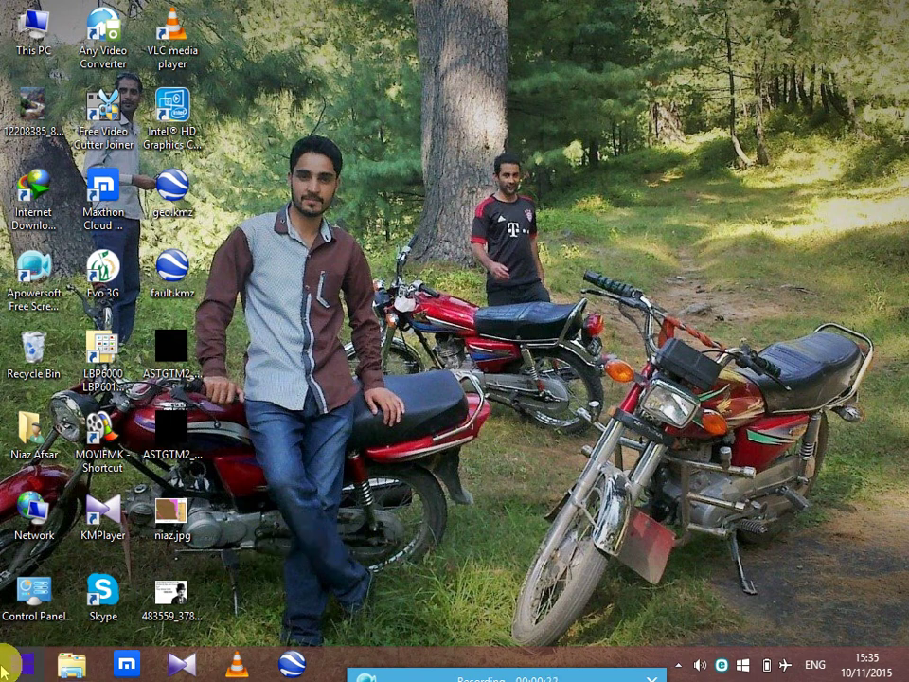
Launch ArcMap 10.1 and dismiss the Getting Started dialog to begin with an untitled map.
click(11, 663)
click(115, 633)
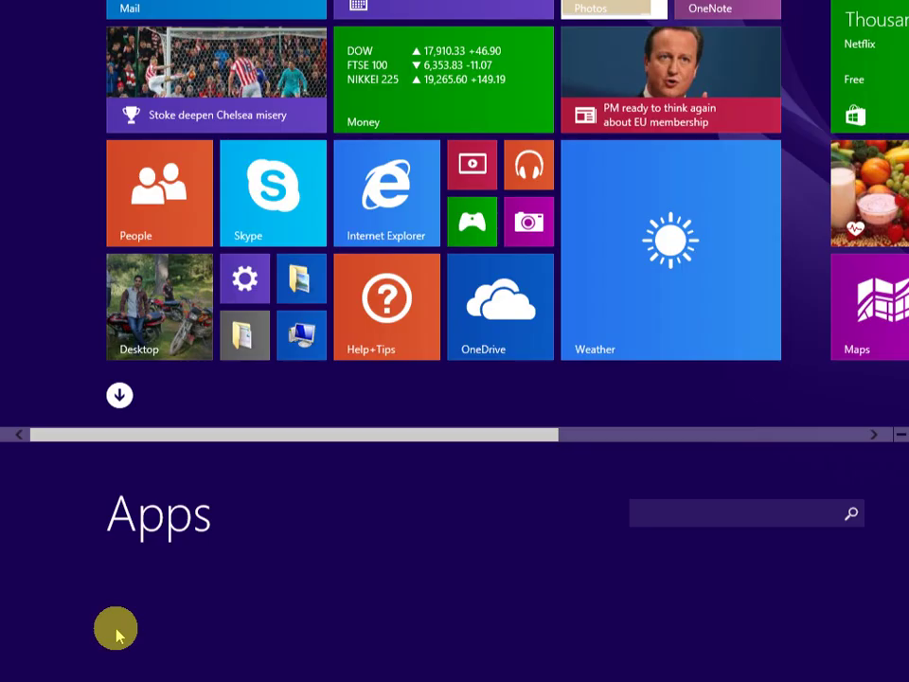
scroll(891, 440, down, 10)
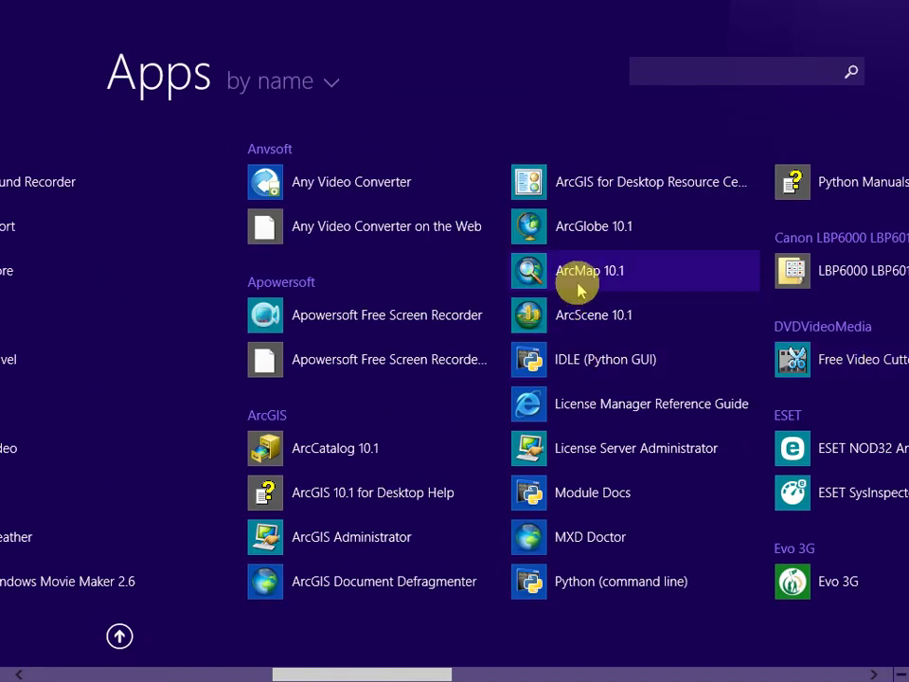
click(579, 285)
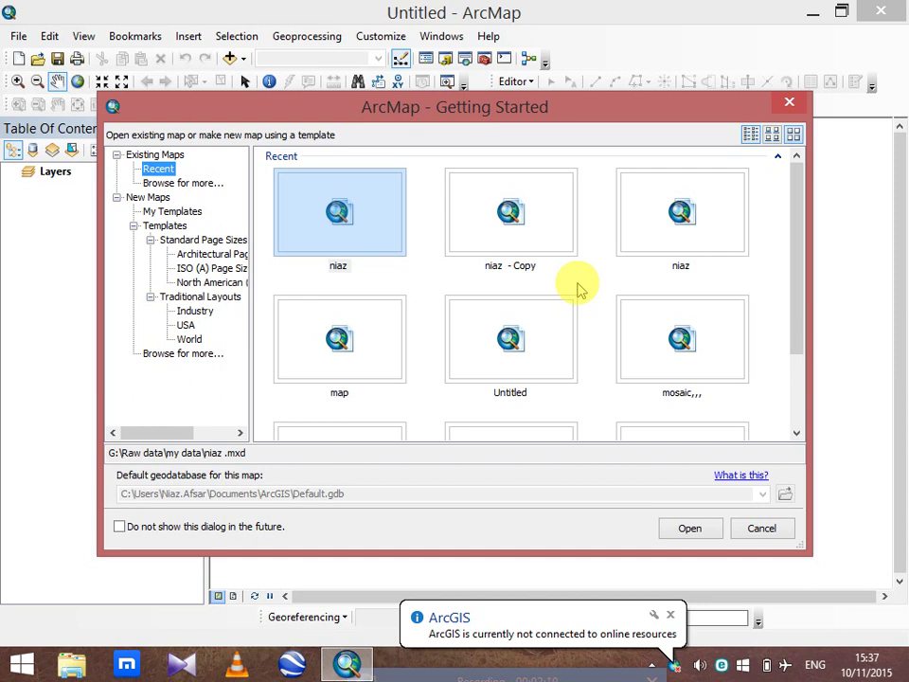
click(790, 102)
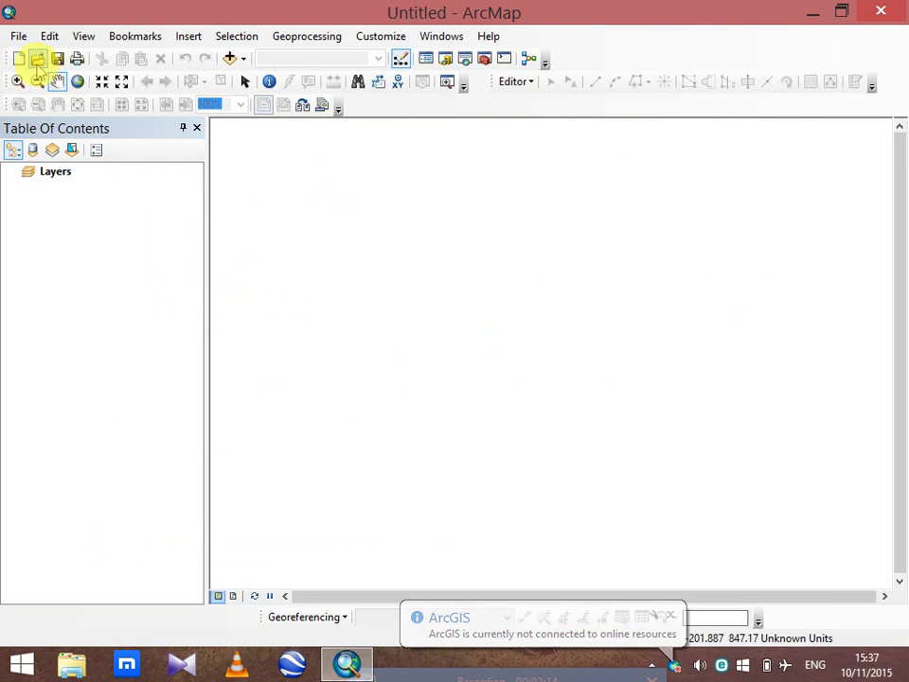
Start opening an existing map document and browse drive G: to advance data > gis data > excersice data.
click(37, 60)
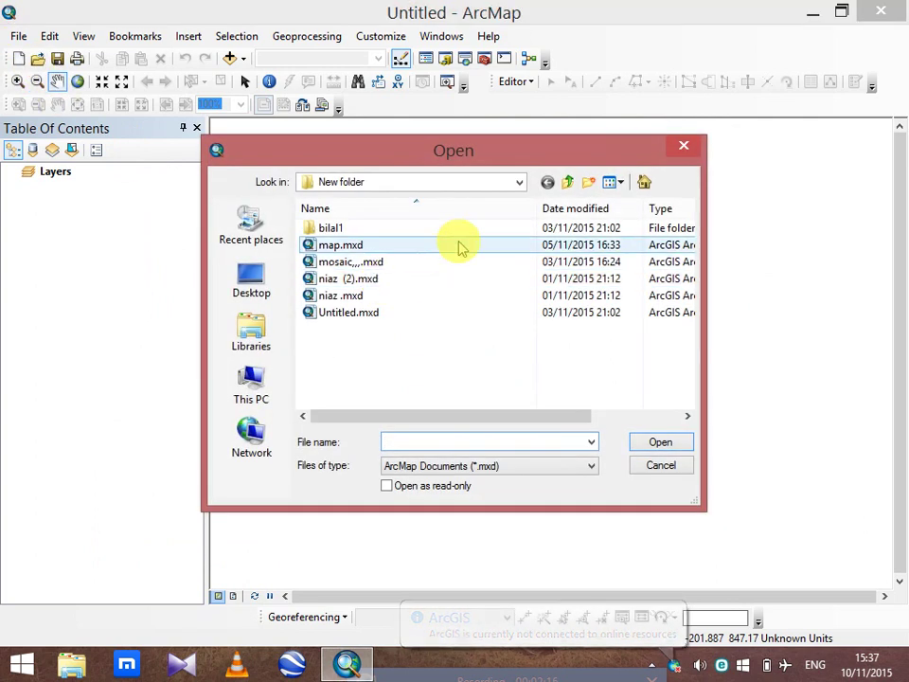
click(569, 182)
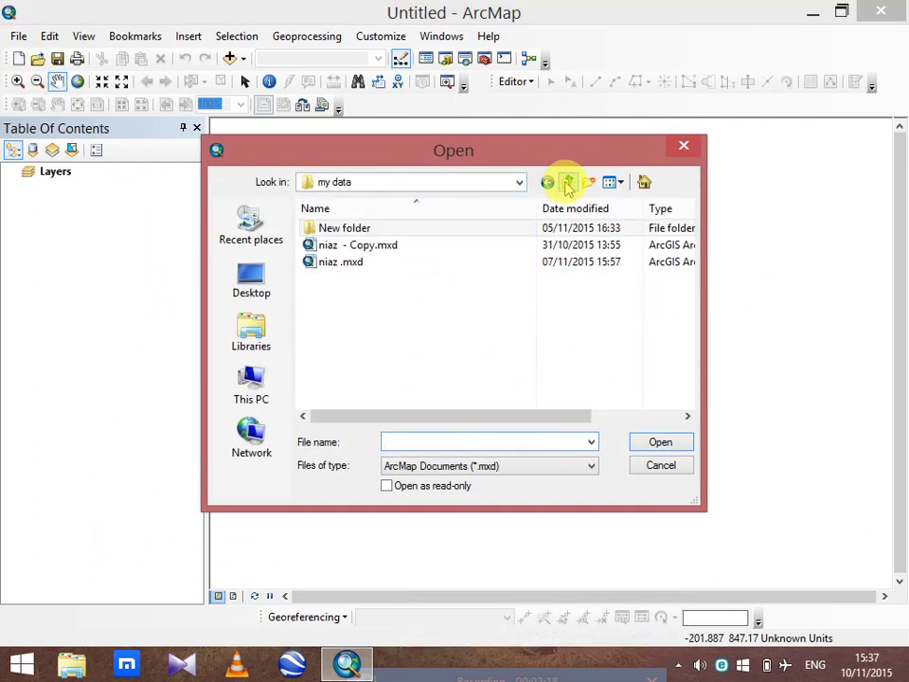
click(568, 182)
click(568, 182)
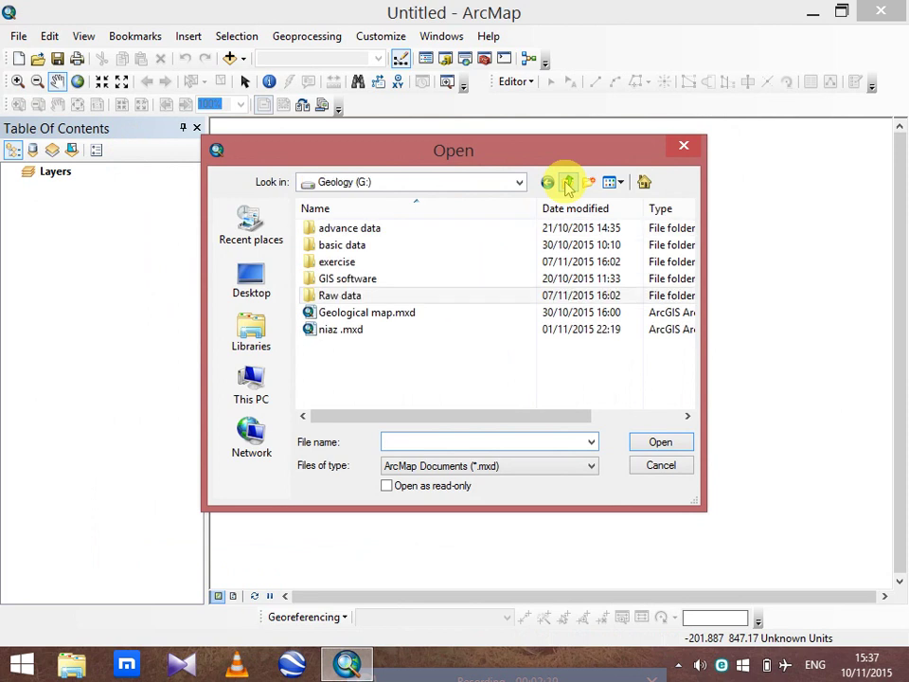
double_click(385, 233)
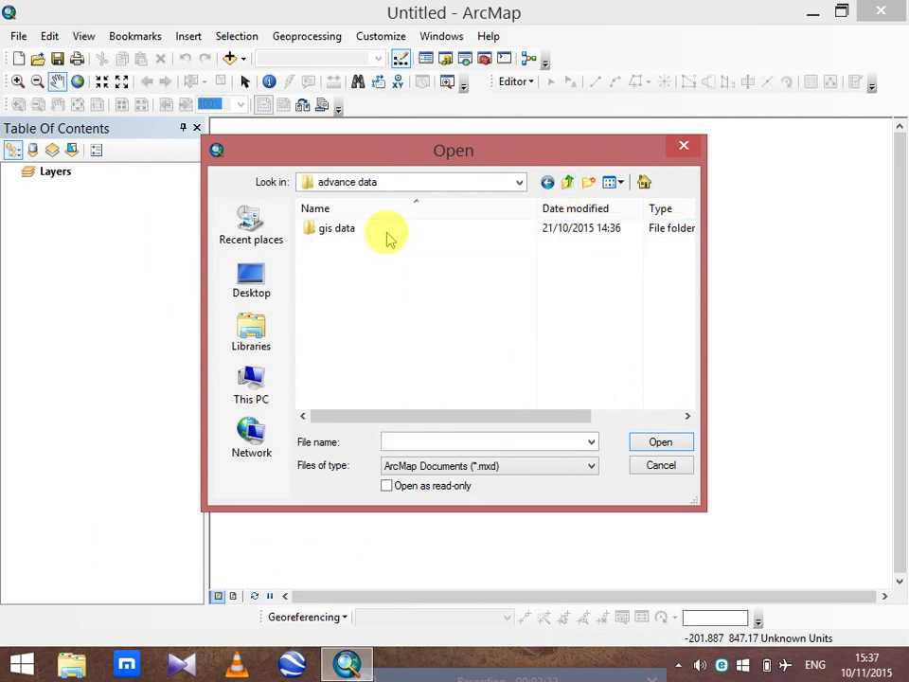
double_click(370, 232)
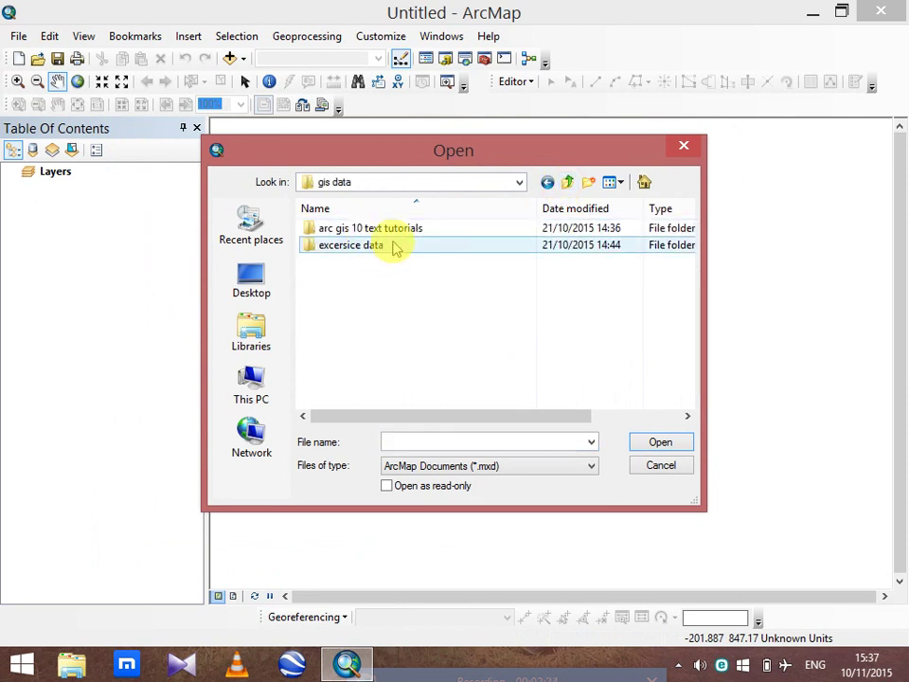
double_click(396, 246)
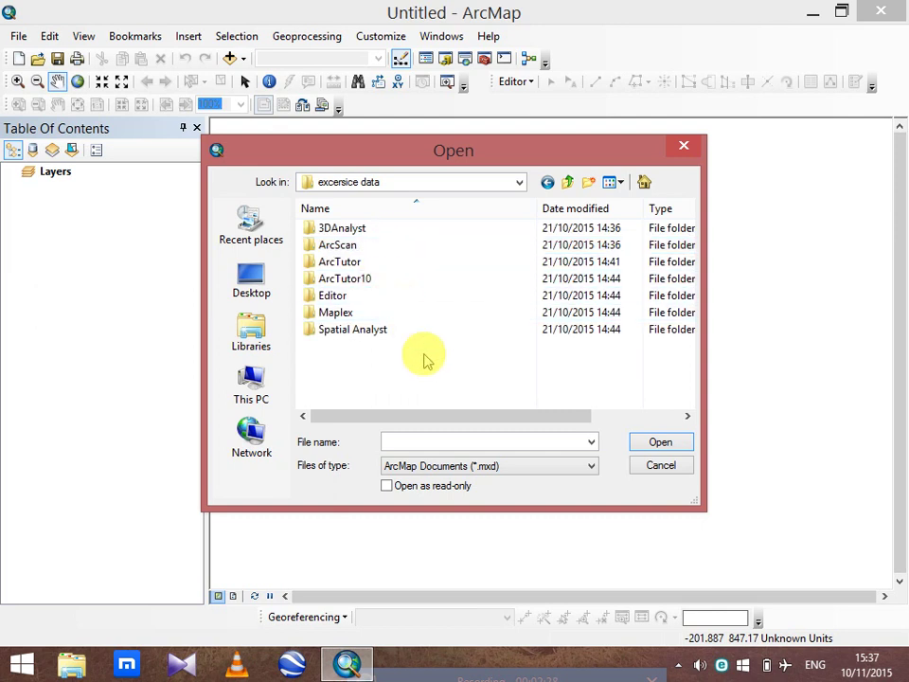
Open the map document AttributeTransfer.mxd from the Editor exercise folder.
double_click(383, 297)
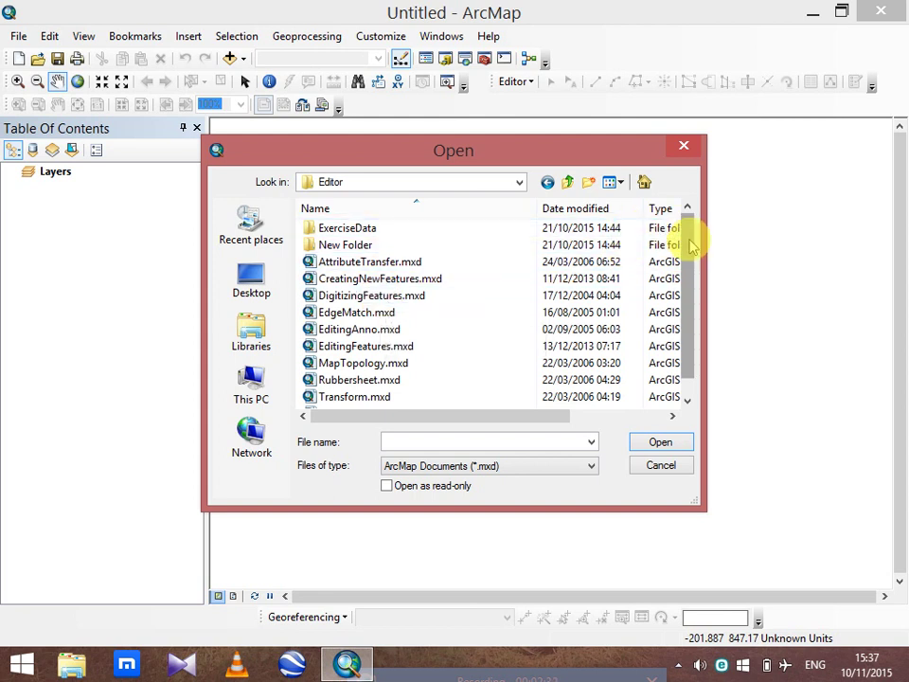
mouse_move(690, 240)
mouse_down()
mouse_move(699, 349)
mouse_move(690, 227)
mouse_up()
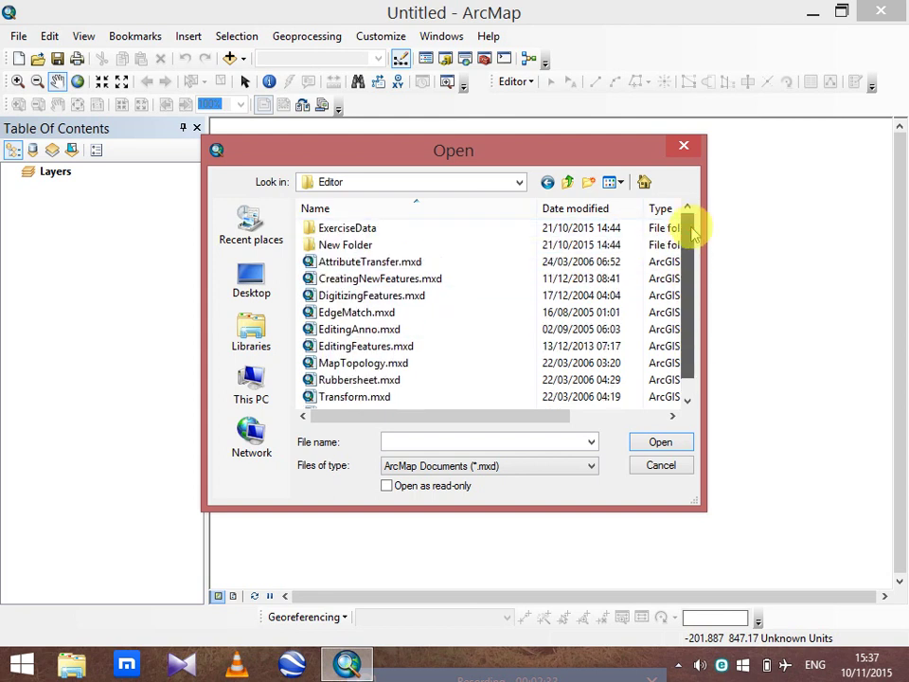
click(567, 182)
mouse_move(479, 310)
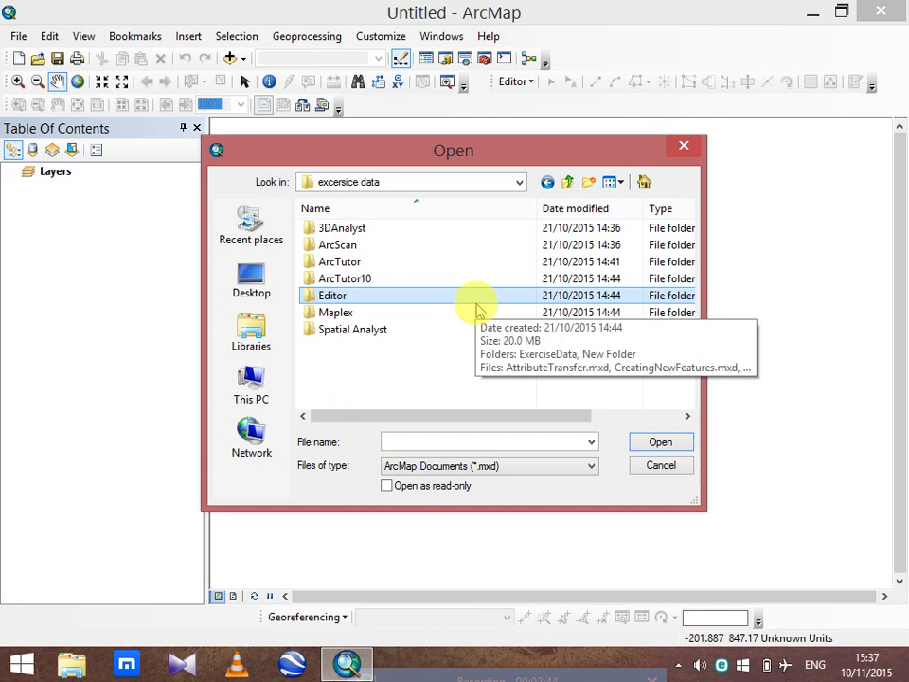
double_click(382, 299)
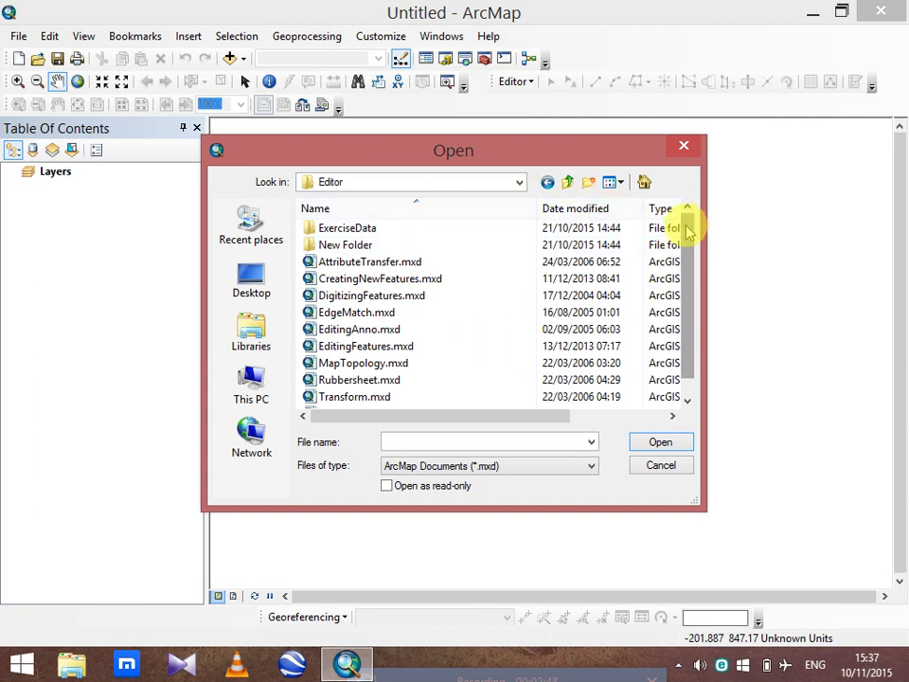
drag(689, 230, 677, 284)
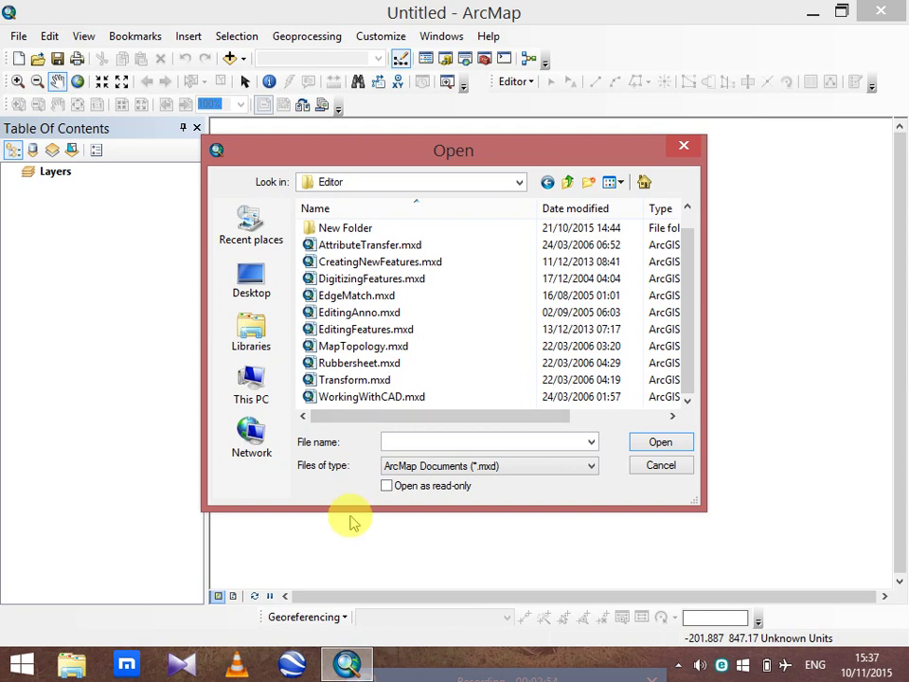
click(403, 248)
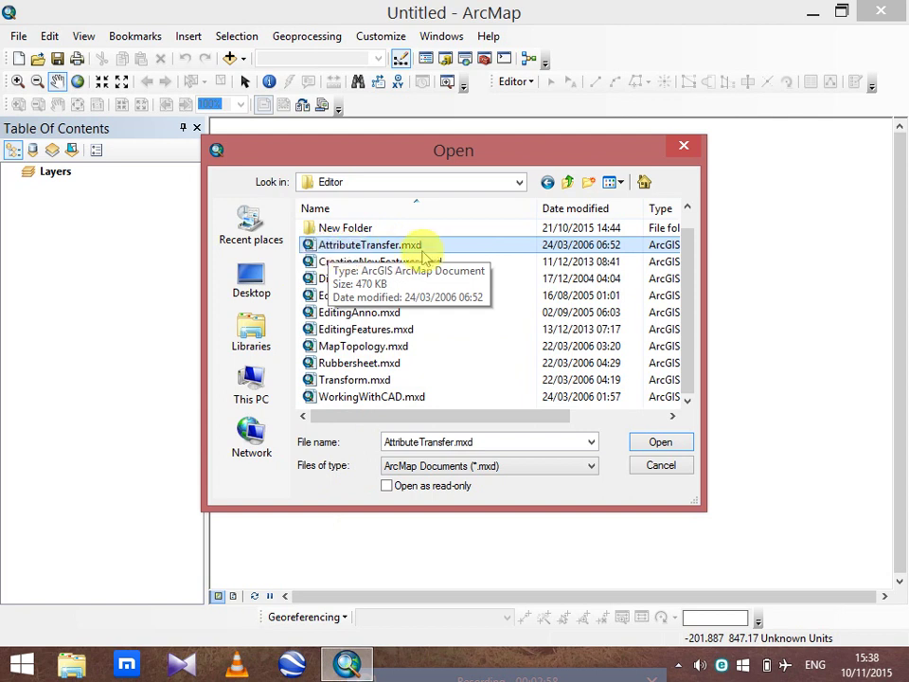
click(662, 441)
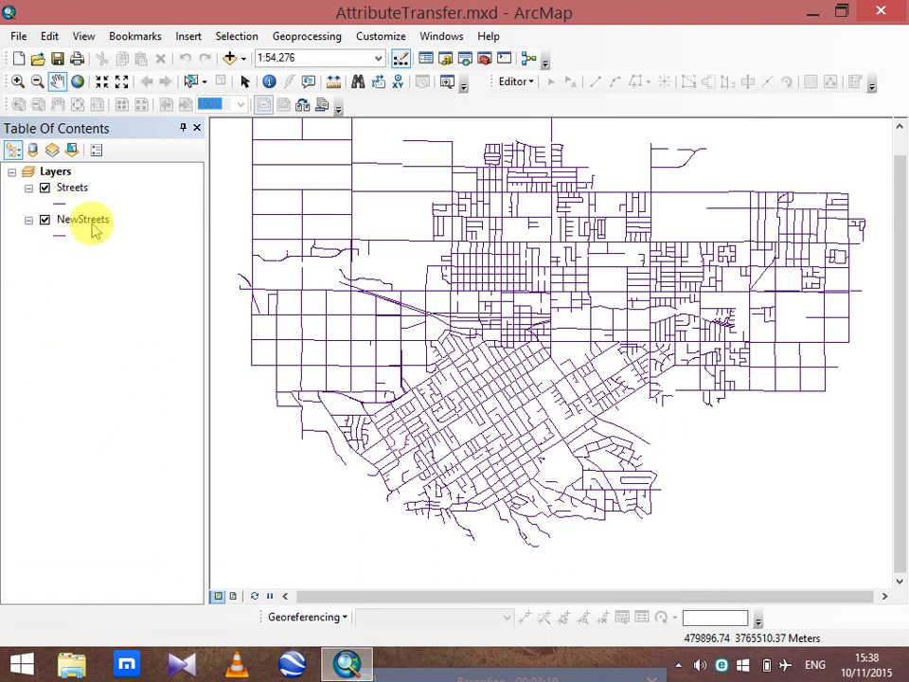
Change the NewStreets layer's line symbol to the red Highway Ramp style from the ESRI symbols.
click(128, 35)
click(142, 94)
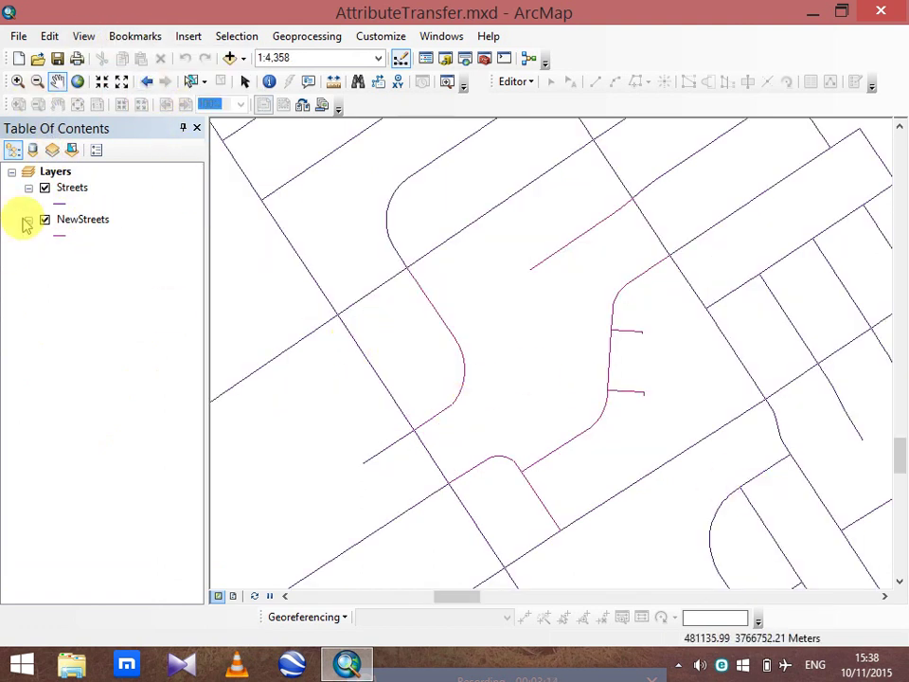
click(62, 236)
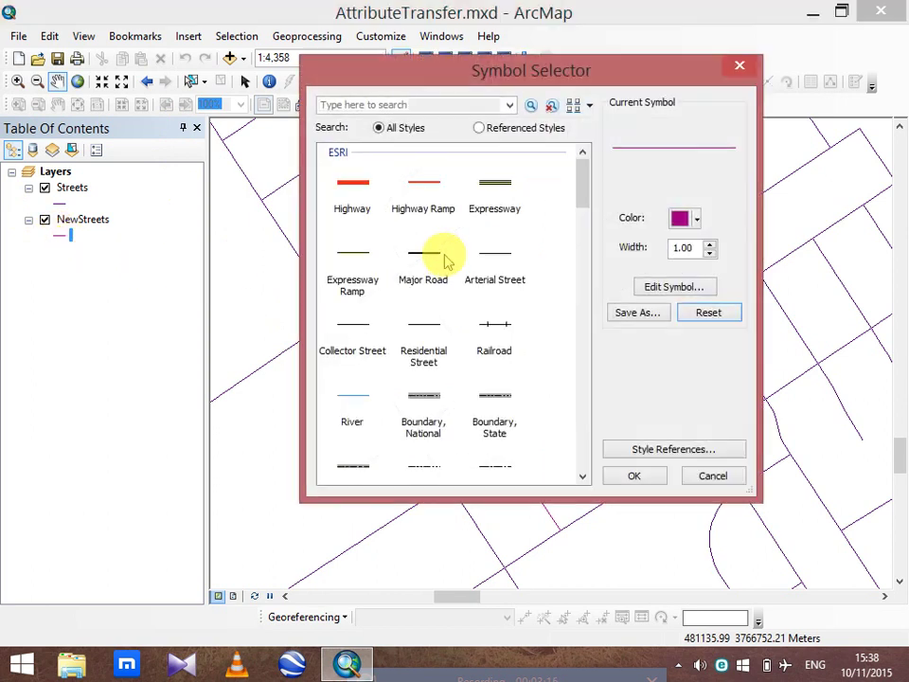
click(437, 183)
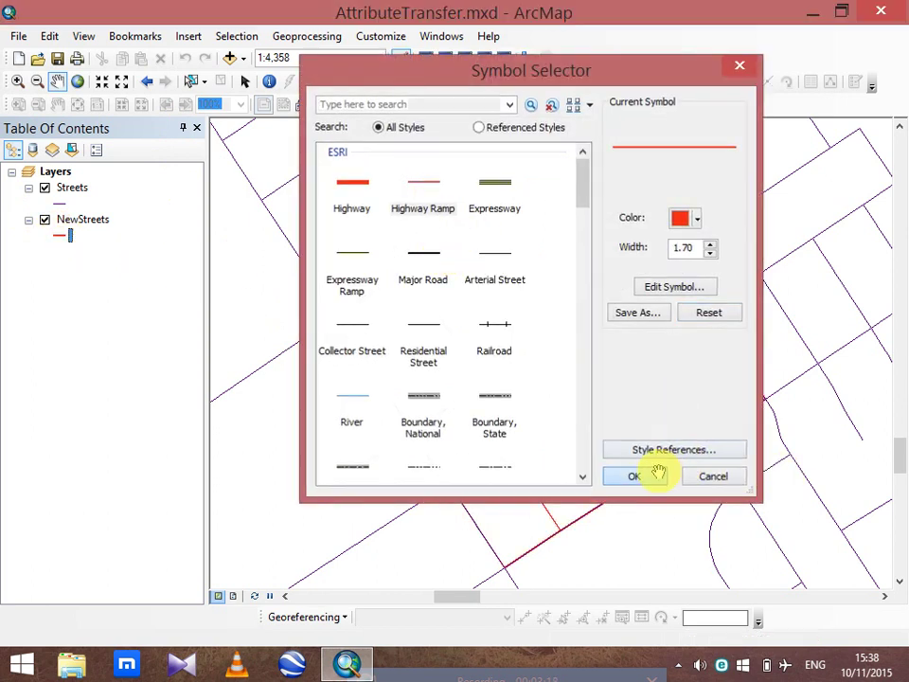
click(633, 476)
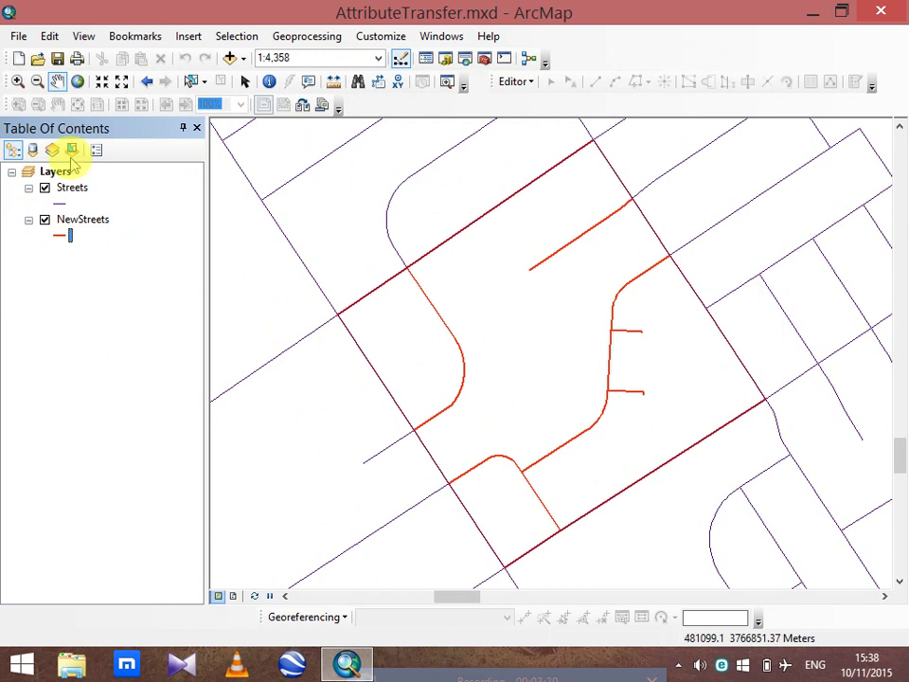
Identify the attributes of the Streets line east of the new block and of the adjoining NewStreets line.
click(270, 82)
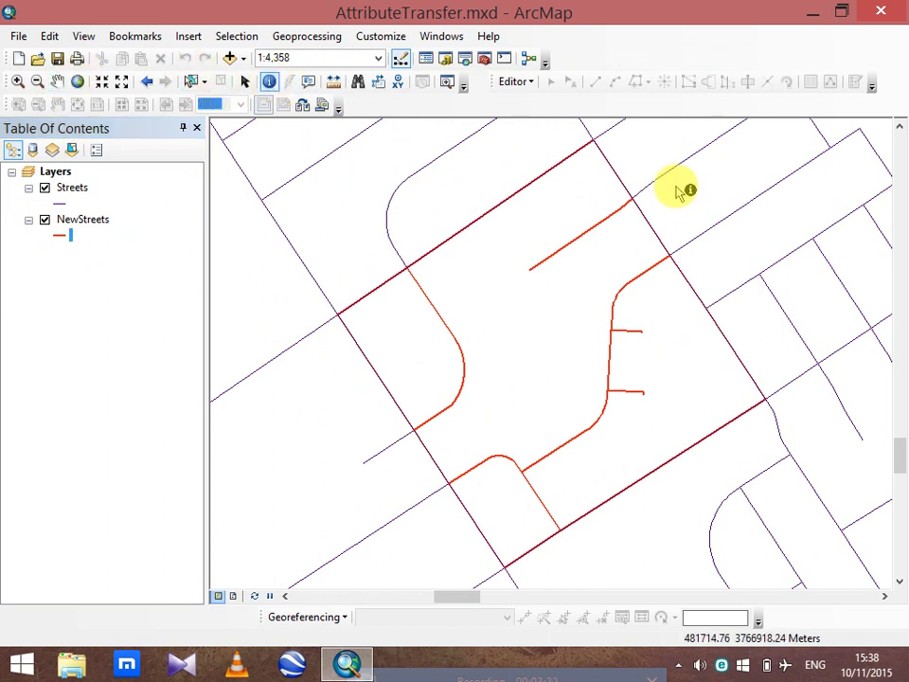
click(671, 171)
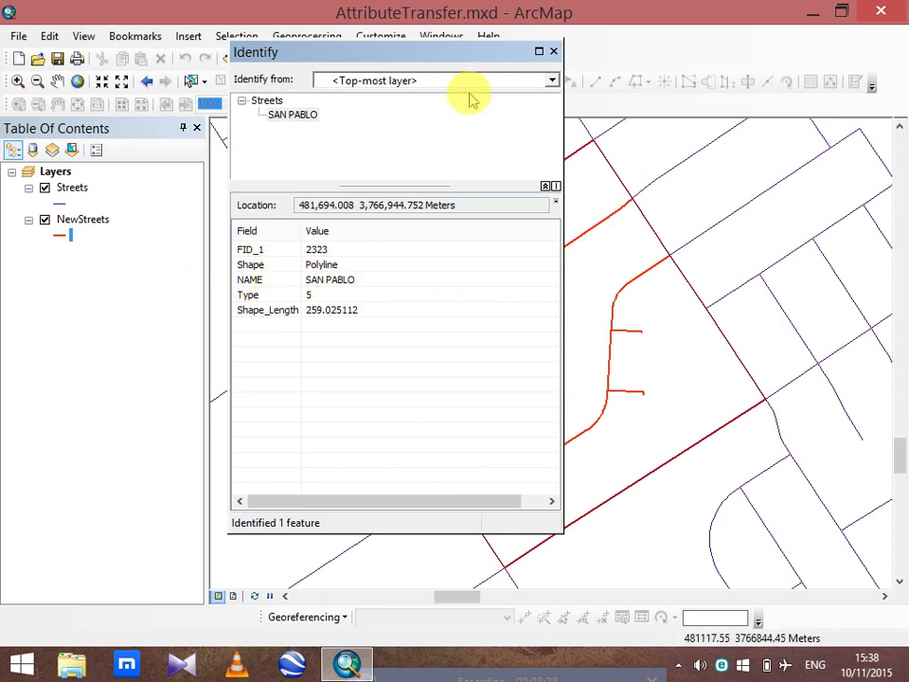
click(555, 52)
click(593, 228)
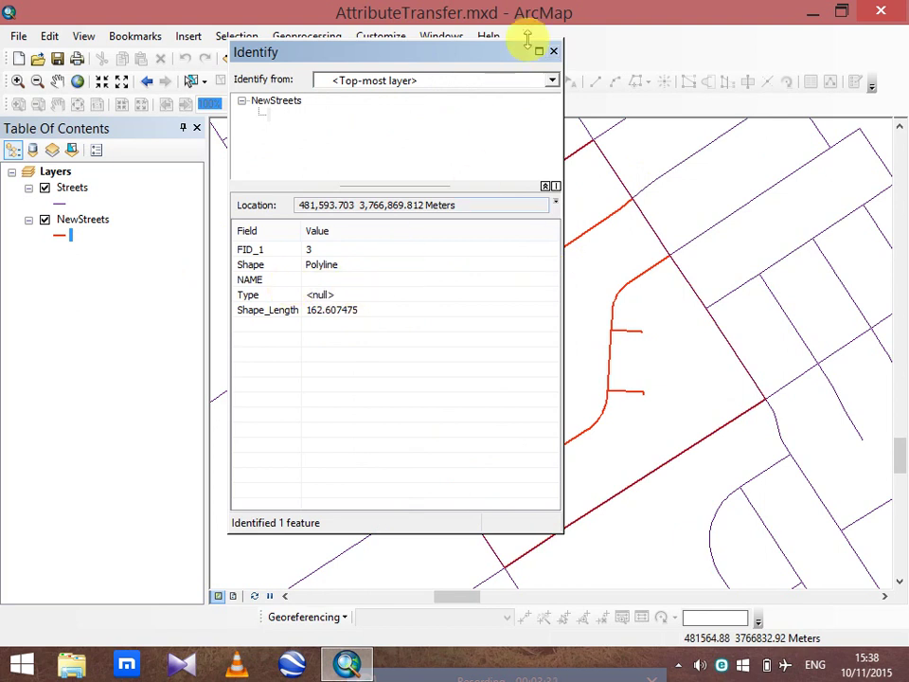
click(554, 51)
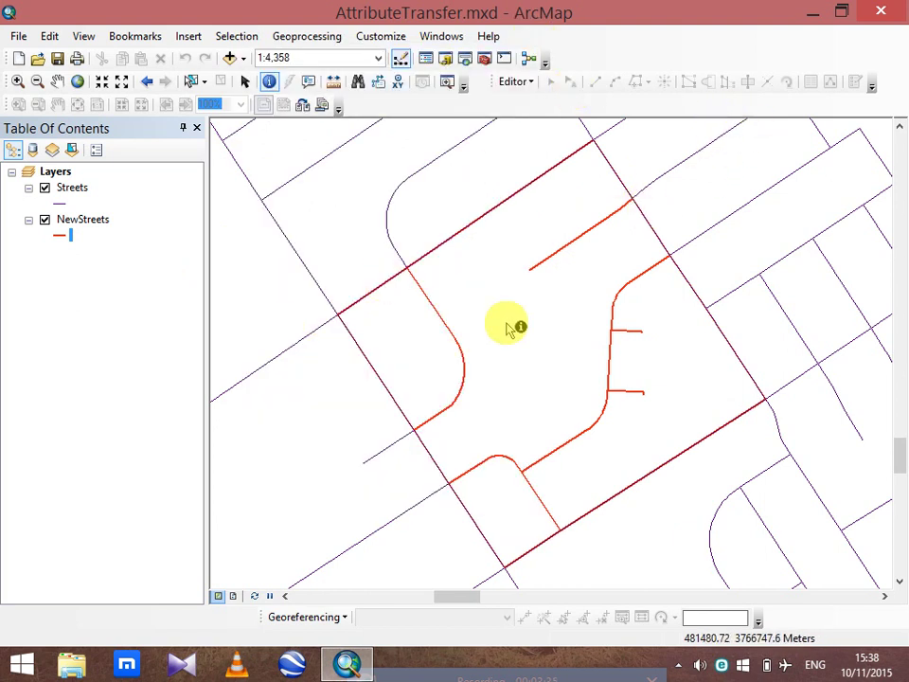
Display the Spatial Adjustment toolbar and dock it below the Editor toolbar.
right_click(536, 105)
scroll(606, 614, down, 3)
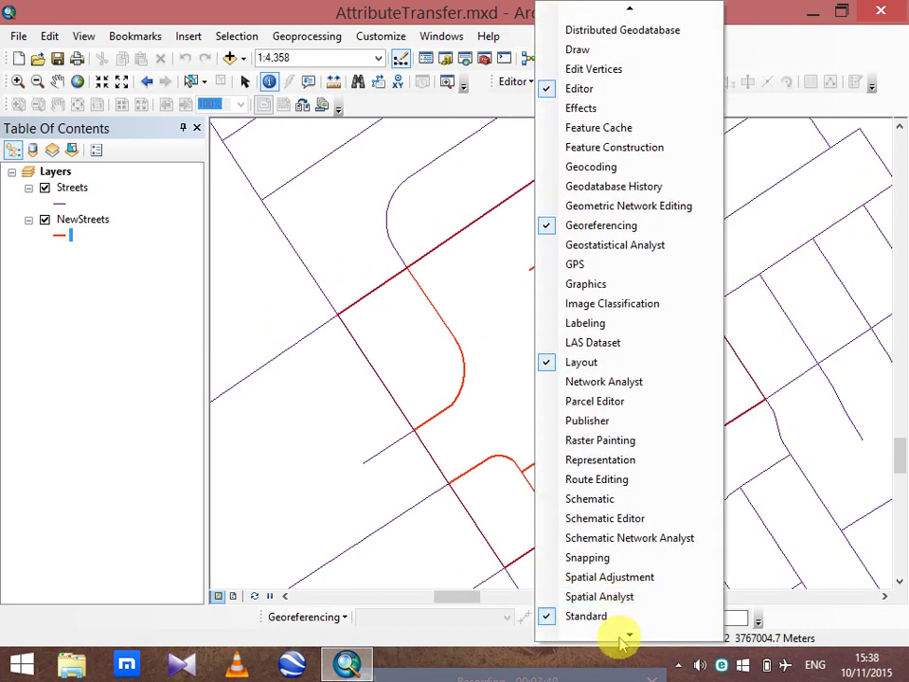
scroll(617, 633, down, 2)
click(609, 499)
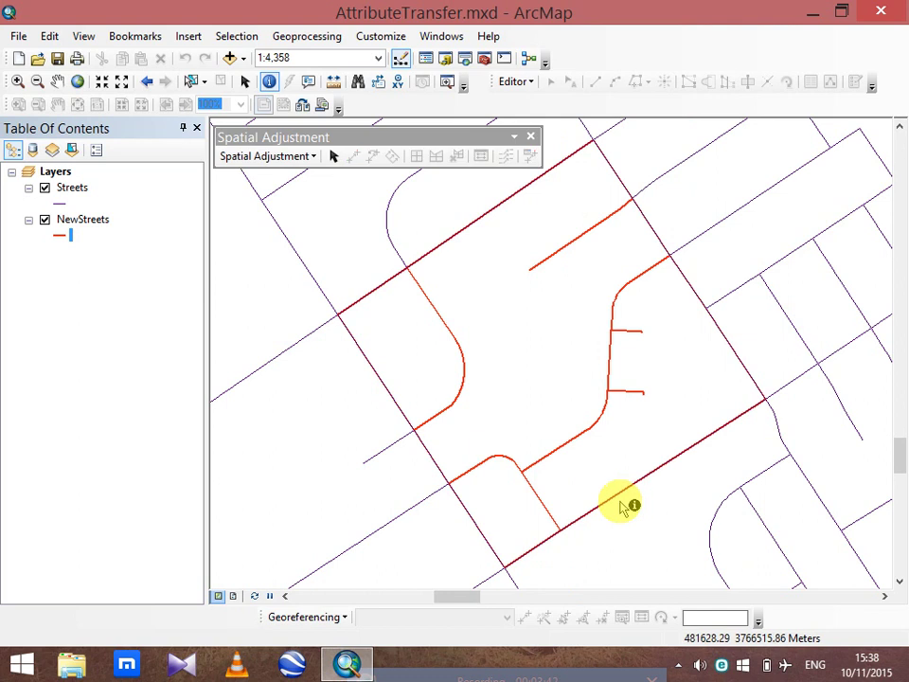
drag(384, 139, 493, 101)
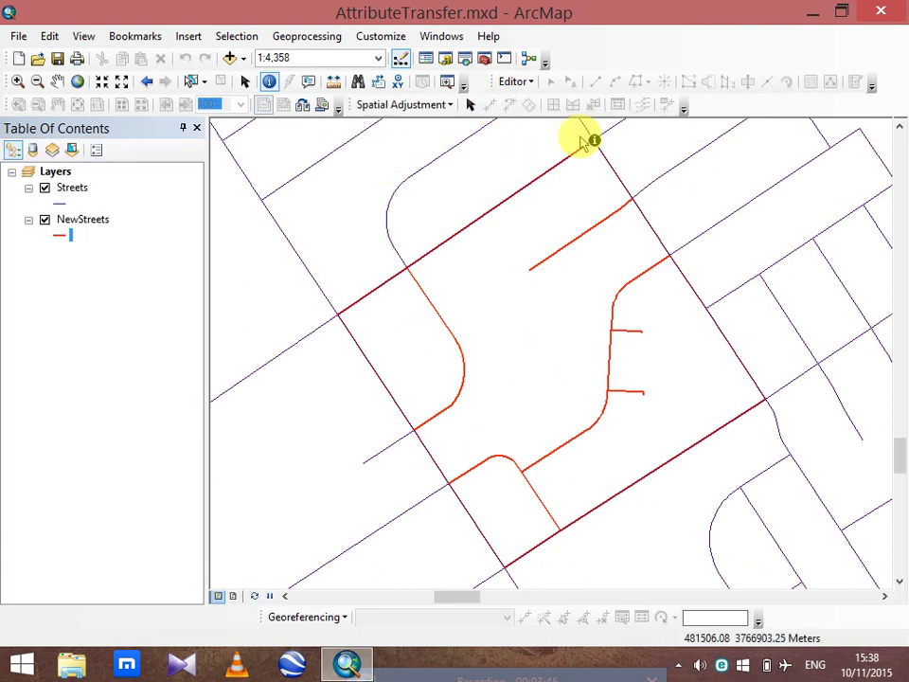
Start an edit session and set the adjustment input to all features in the Streets and NewStreets layers.
click(521, 81)
click(553, 103)
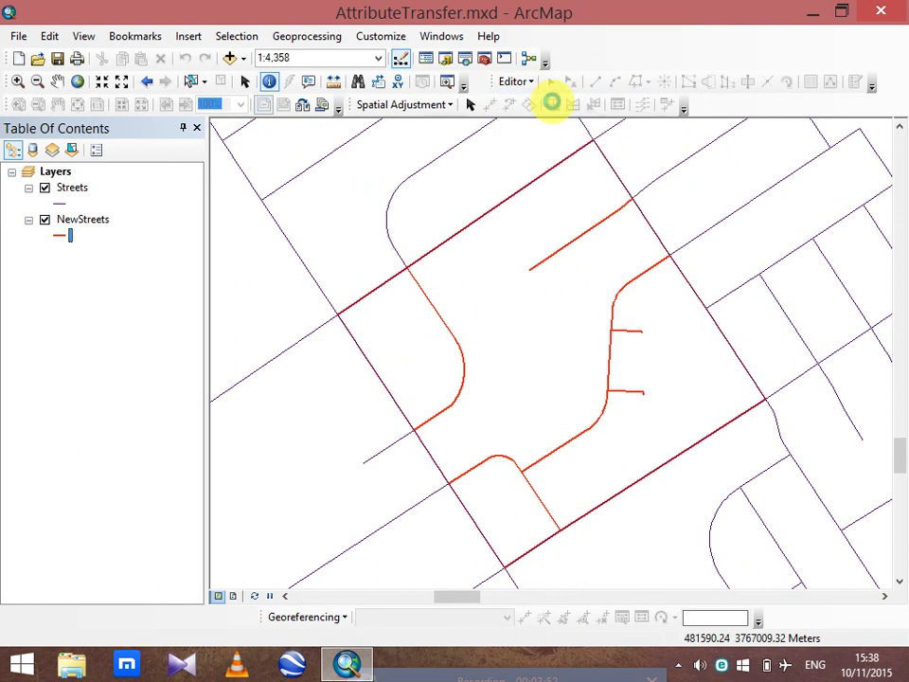
click(405, 104)
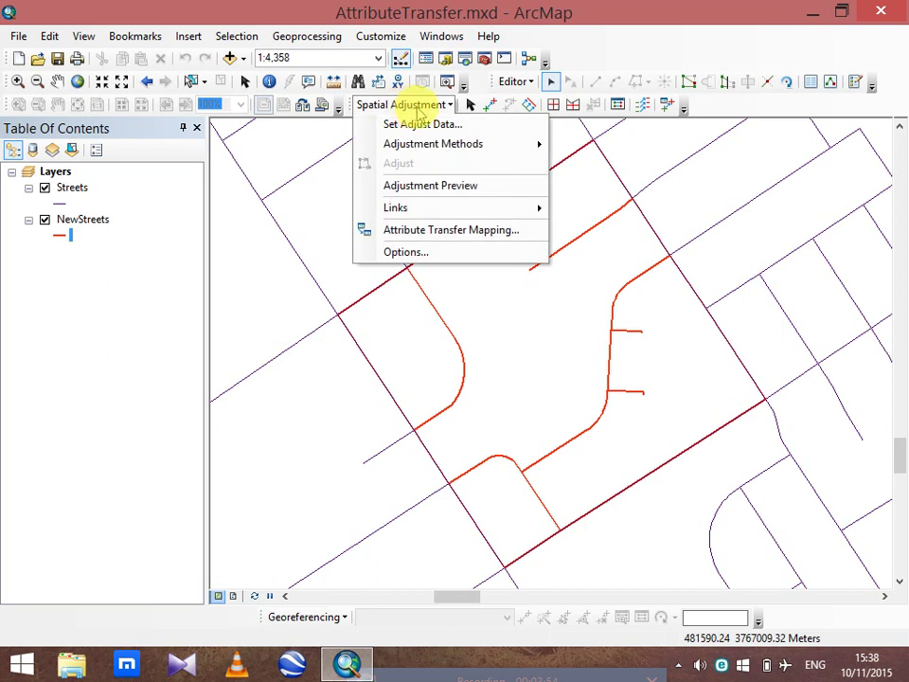
click(429, 123)
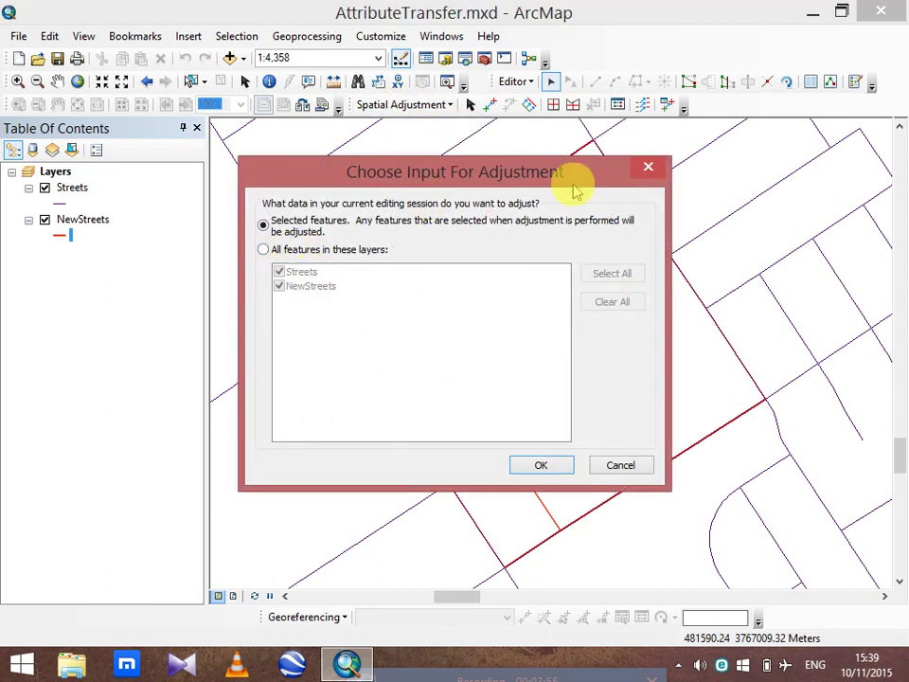
click(648, 166)
click(432, 104)
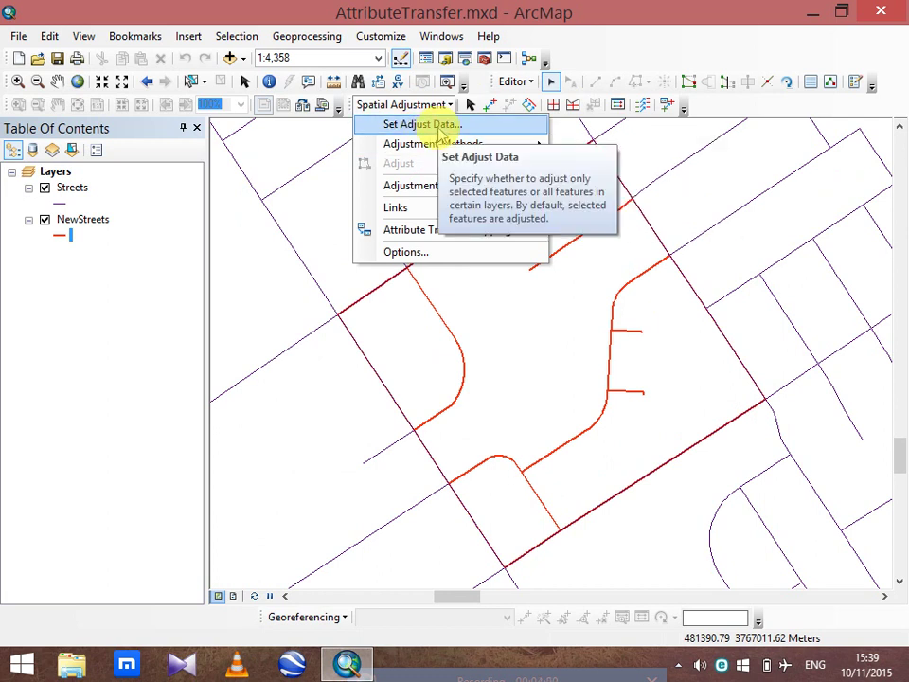
click(441, 133)
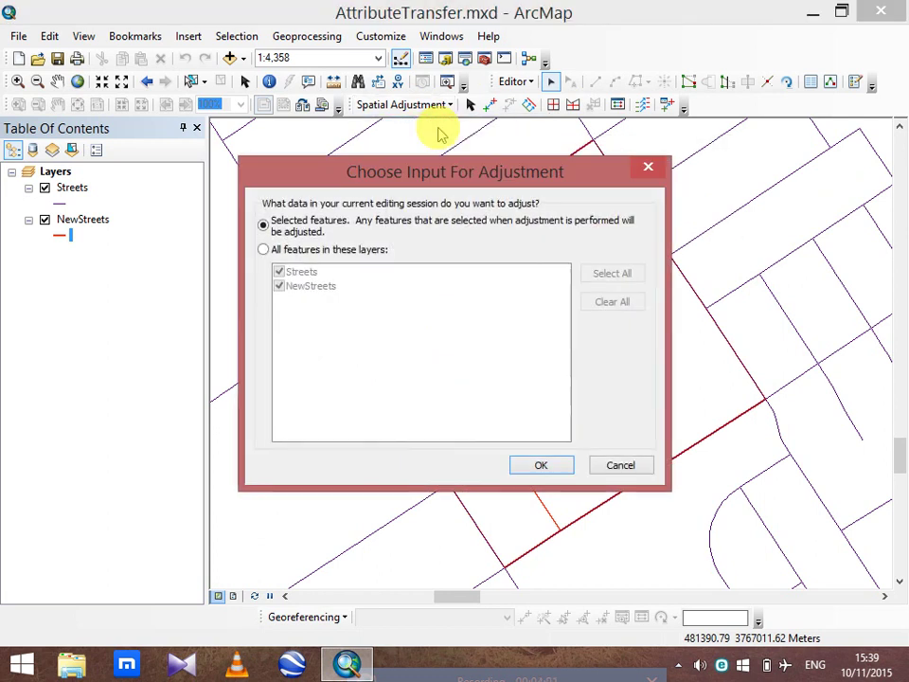
click(272, 251)
click(541, 465)
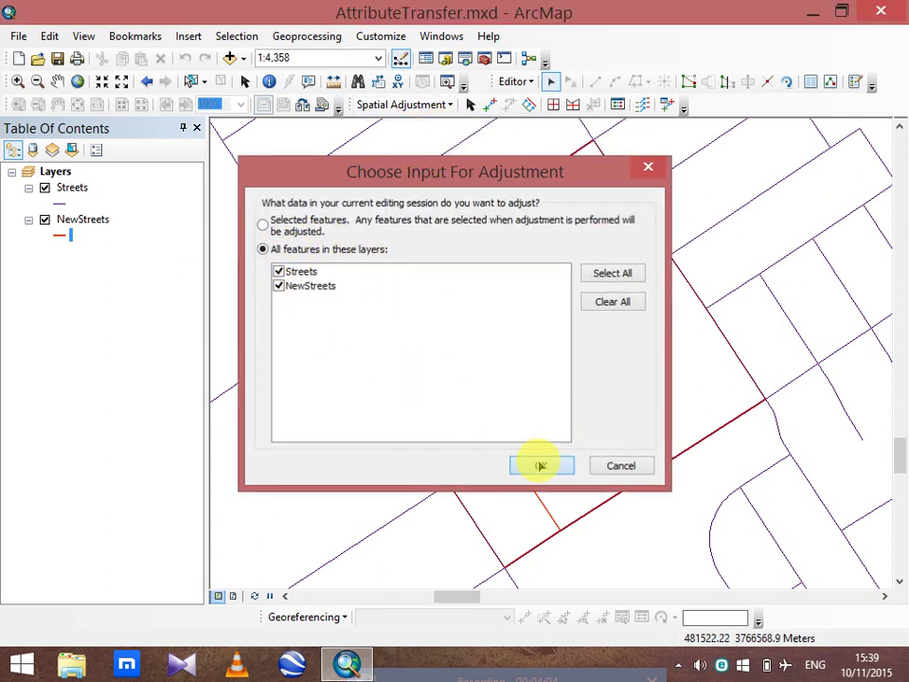
Open the Attribute Transfer Mapping settings for the spatial adjustment.
click(431, 101)
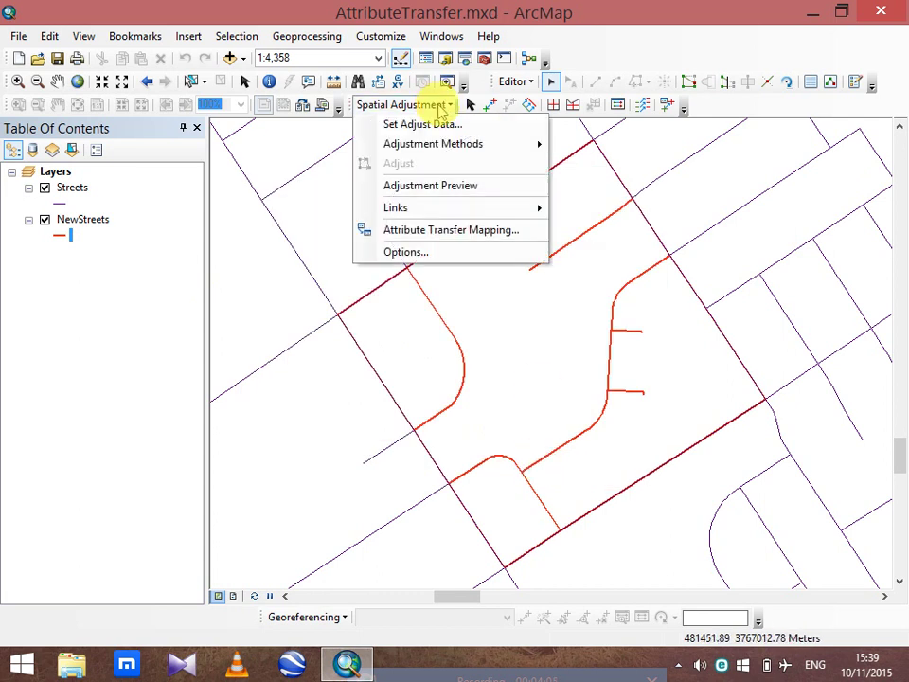
click(451, 235)
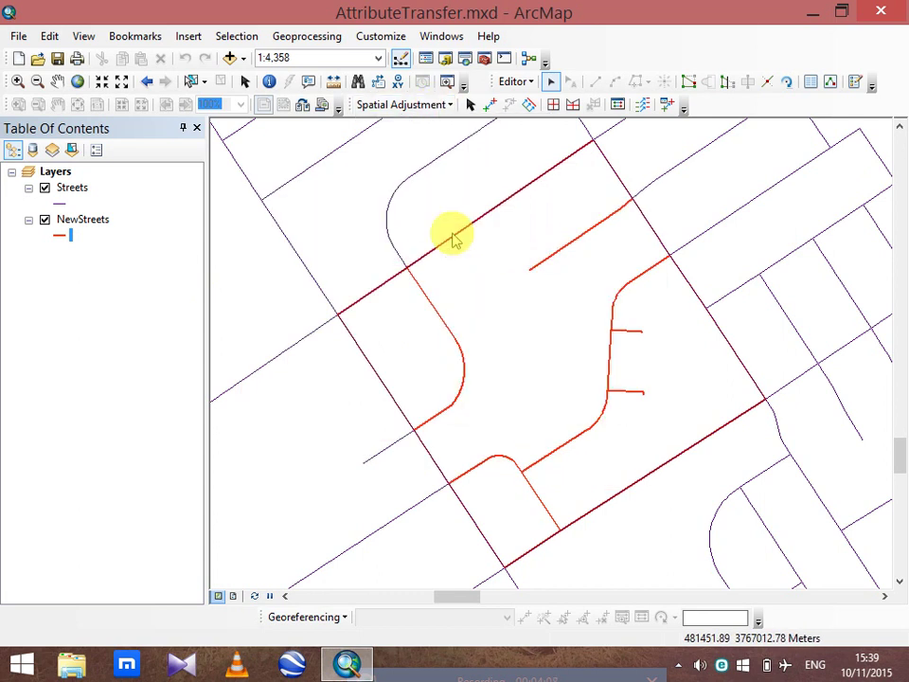